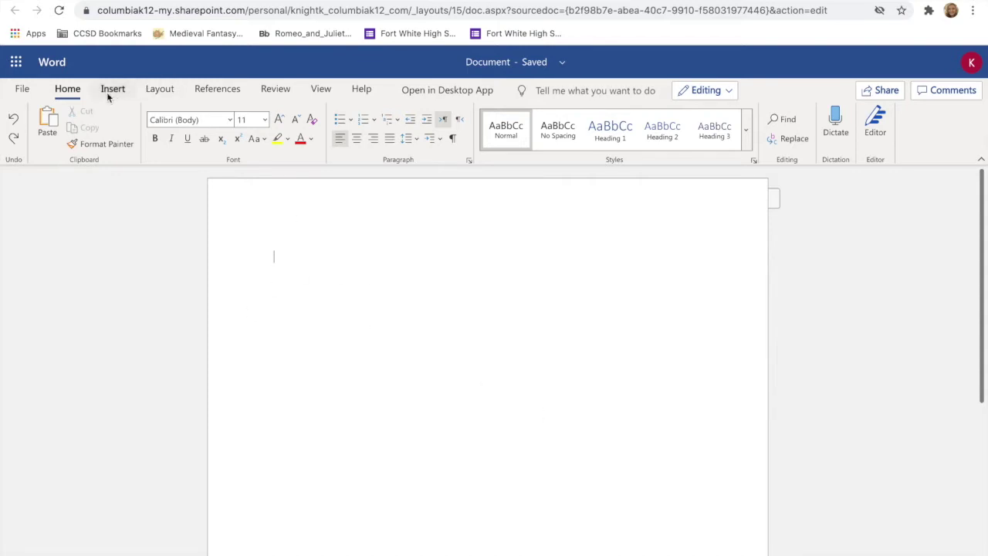
Keep the page margins at the Normal 1-inch preset and bring up the Insert commands.
click(160, 89)
click(23, 122)
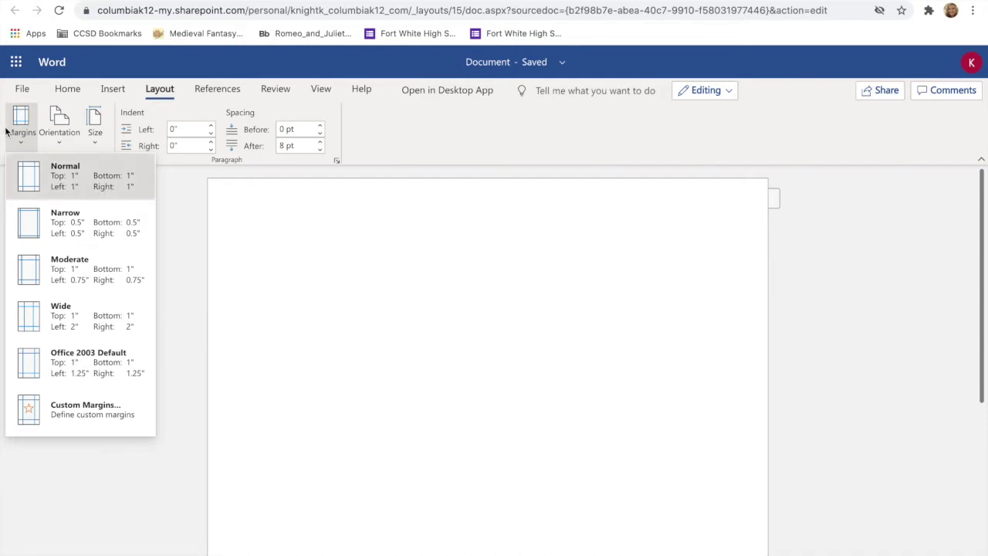
click(32, 182)
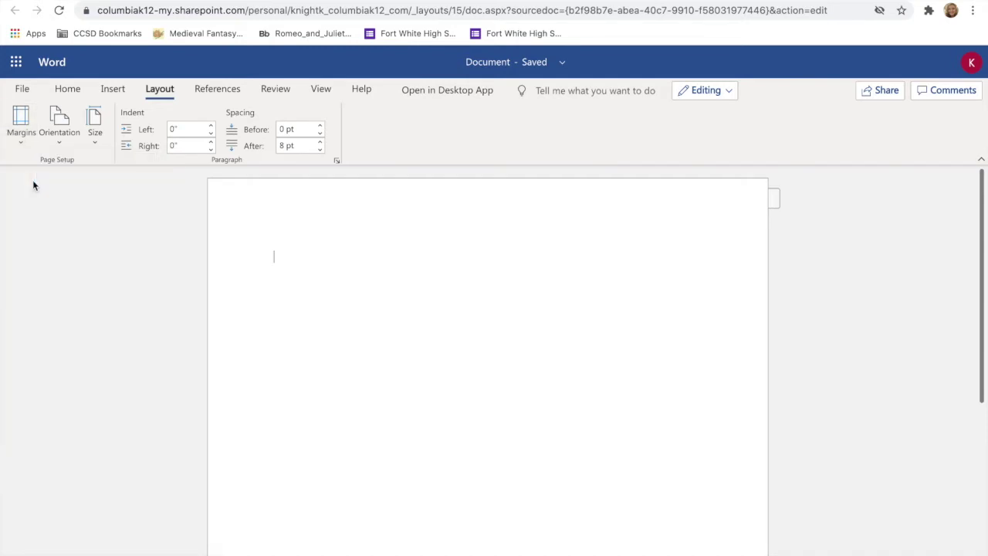
click(113, 89)
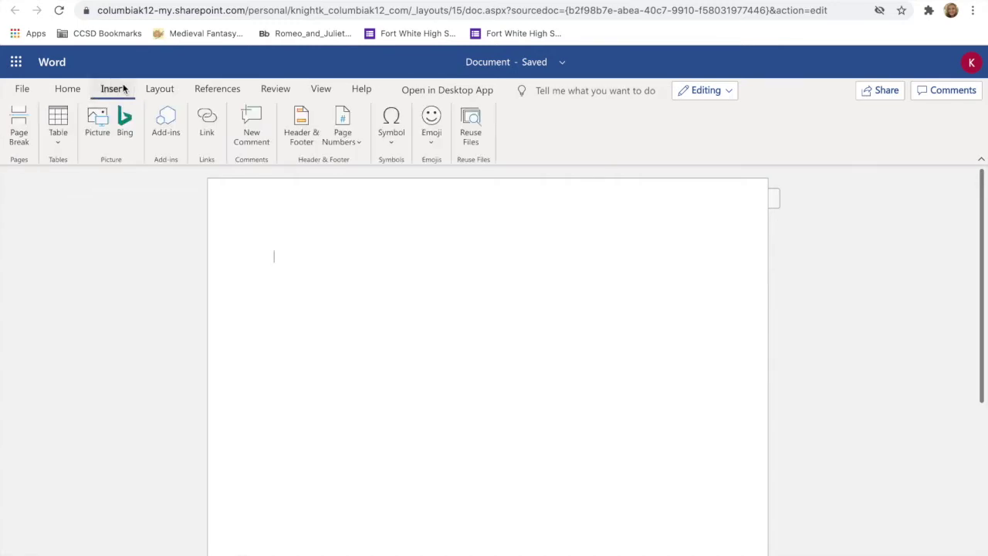
Add top-right page numbers and type the author's last name before the number.
click(349, 136)
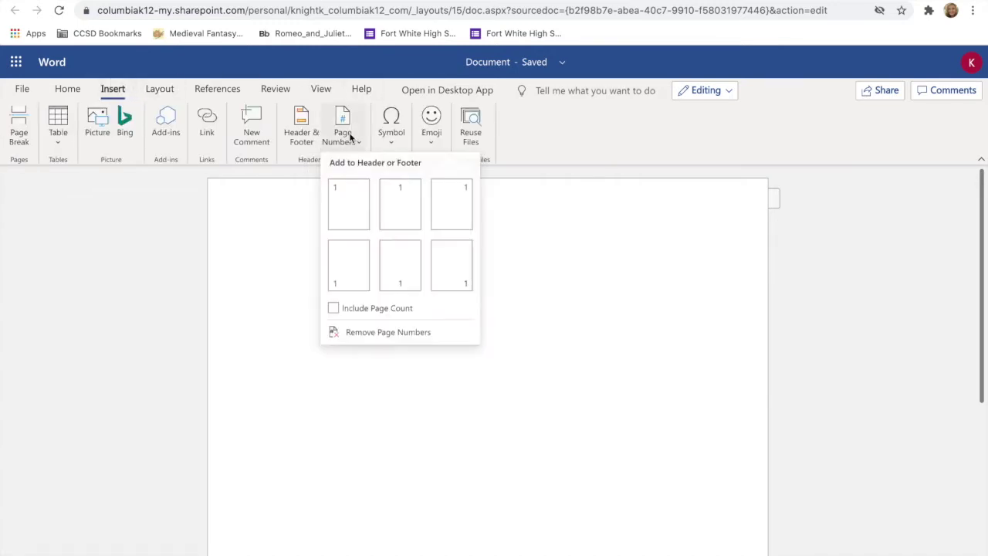
click(453, 202)
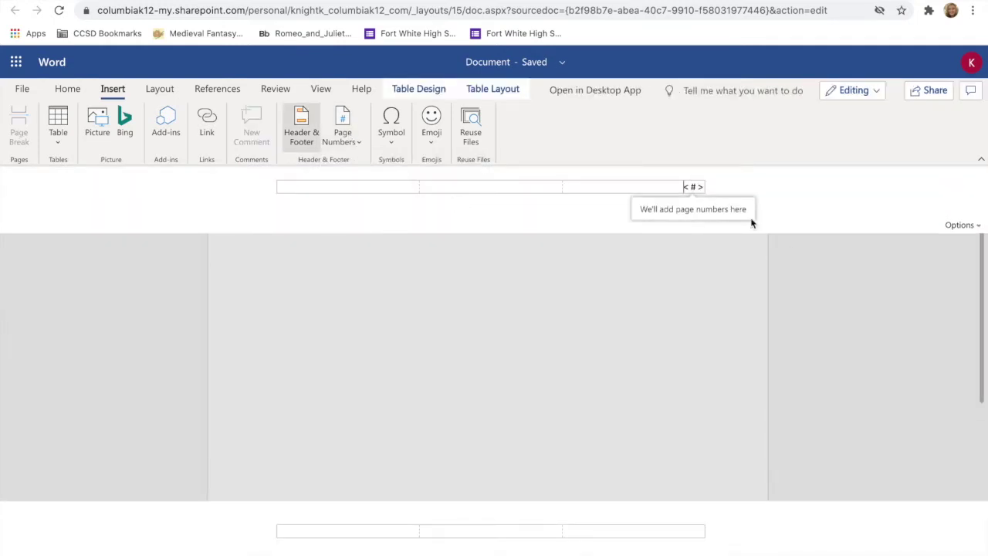
text(Knight)
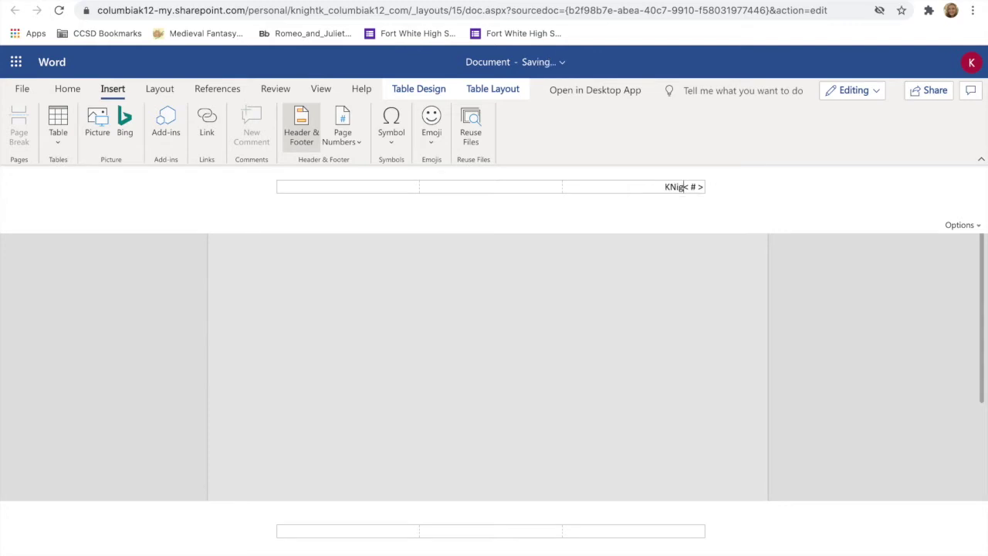
key(BackSpace)
key(BackSpace)
key(BackSpace)
key(BackSpace)
key(BackSpace)
text(night)
Set the header's name and page number to Times New Roman 12, then return to the body.
drag(654, 187, 704, 189)
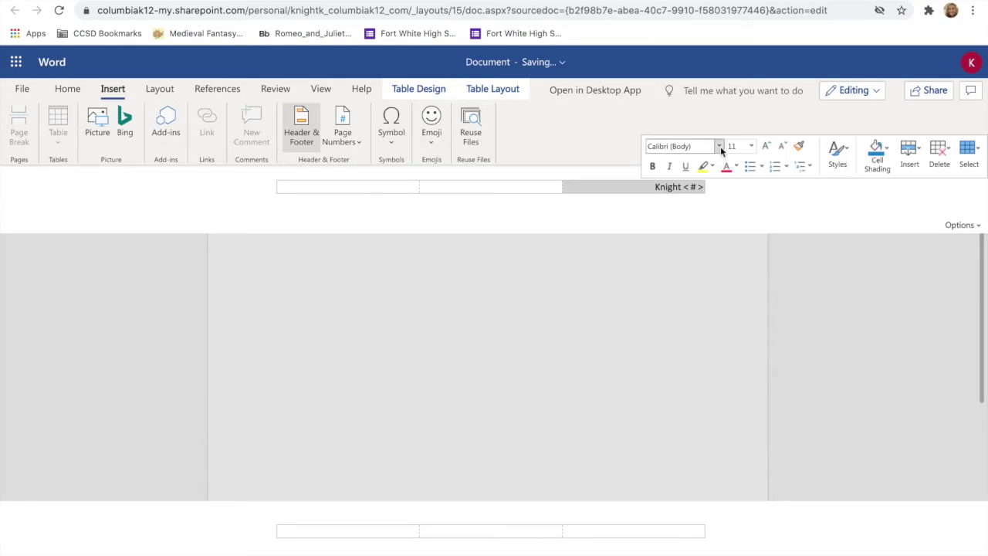
click(719, 146)
click(683, 247)
click(750, 146)
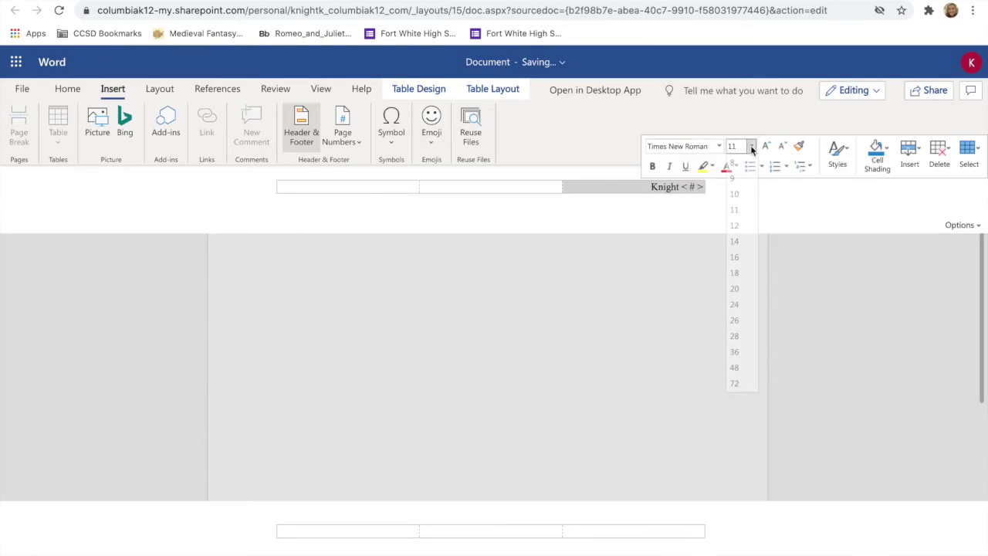
click(750, 225)
click(592, 334)
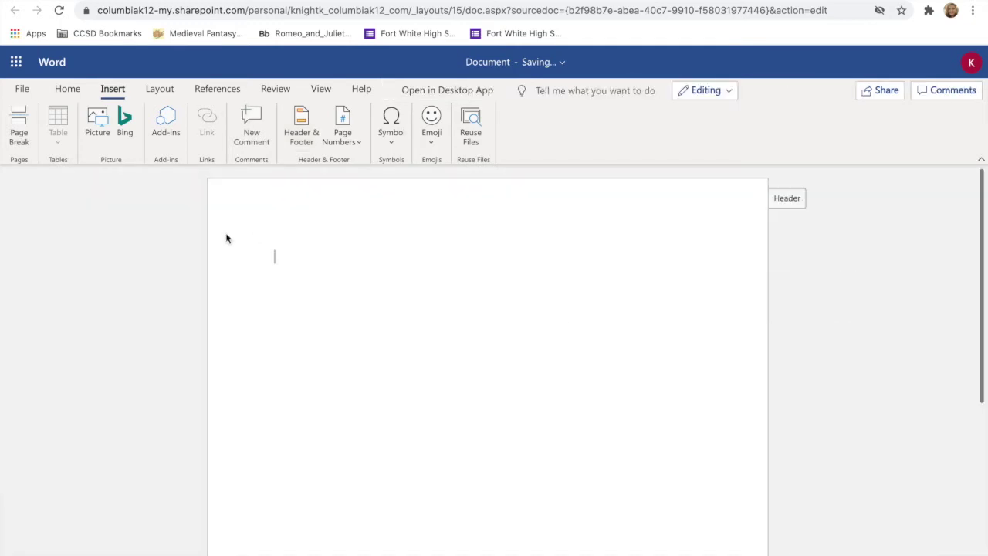
Set the body font to Times New Roman, size 12.
click(81, 93)
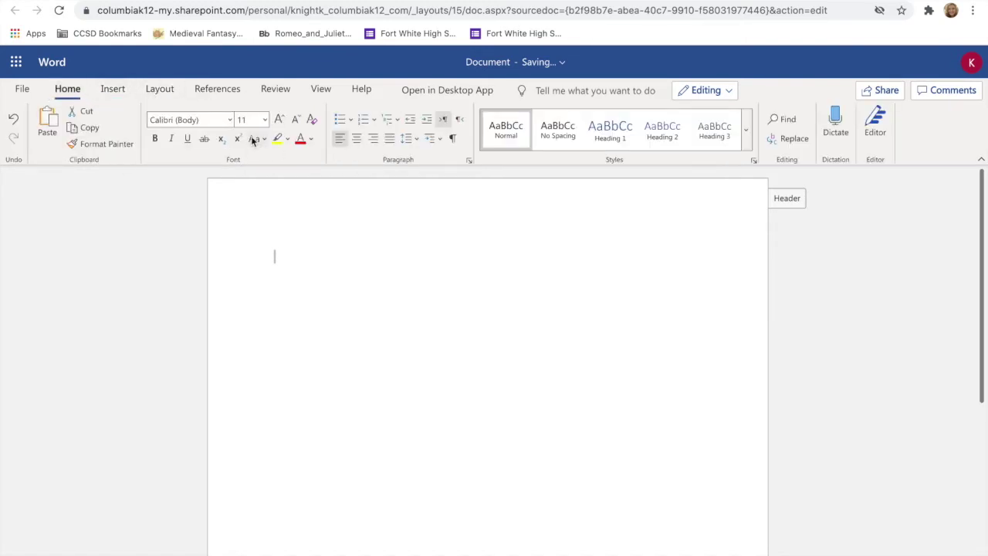
click(230, 122)
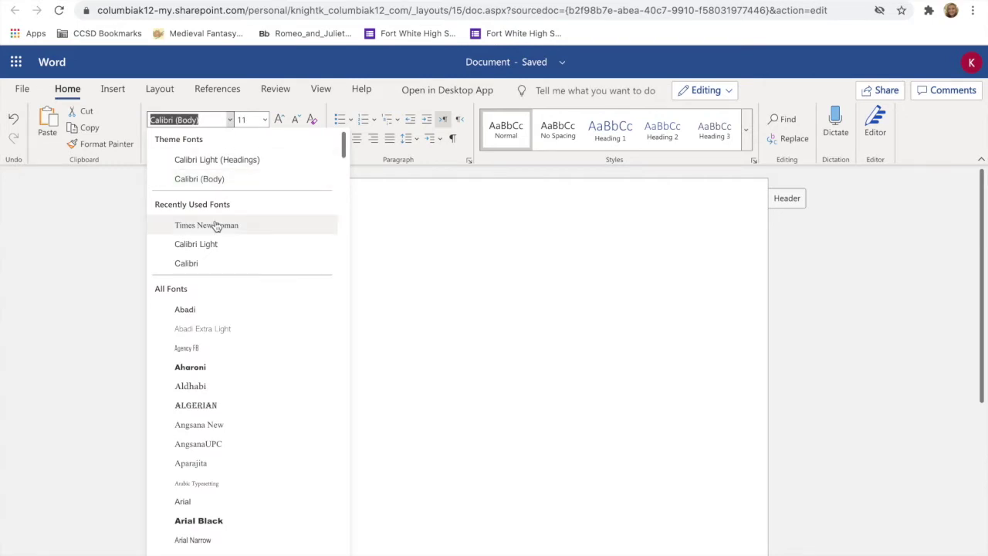
click(217, 226)
click(264, 120)
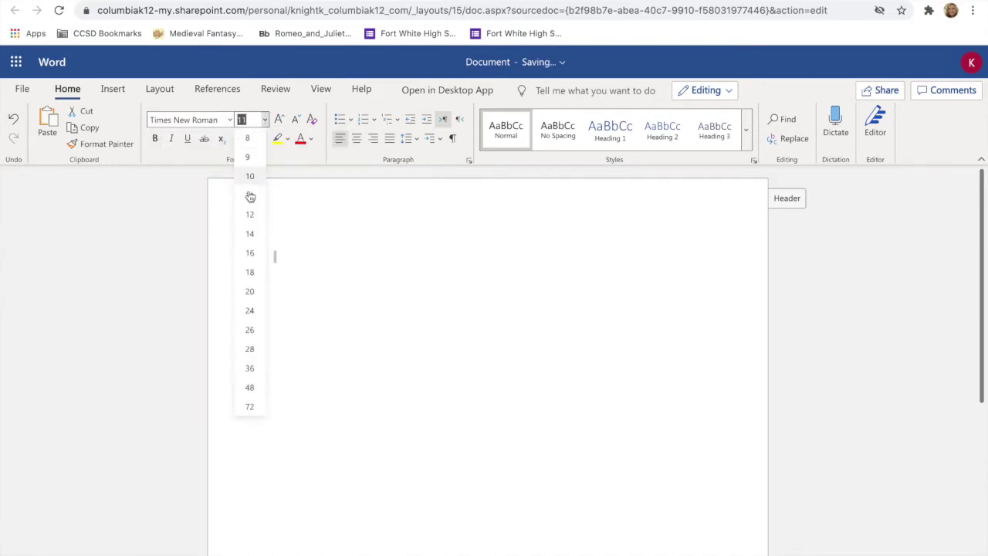
click(250, 216)
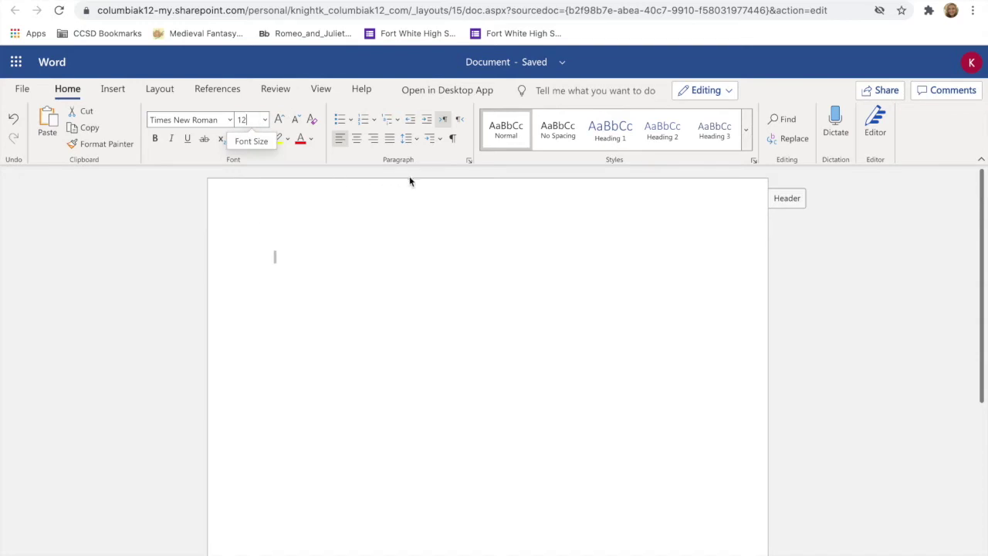
Set double line spacing and confirm it in the paragraph spacing options.
click(414, 137)
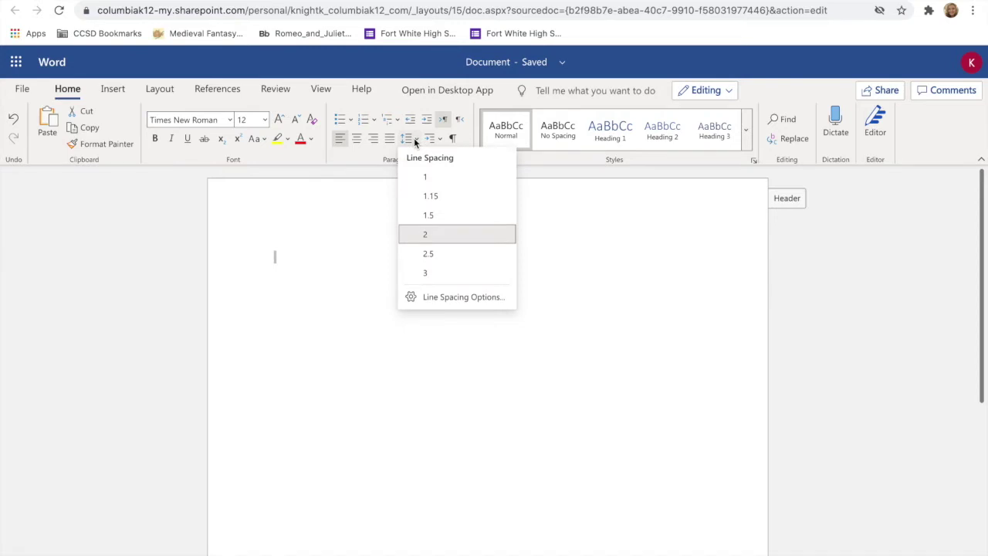
click(429, 240)
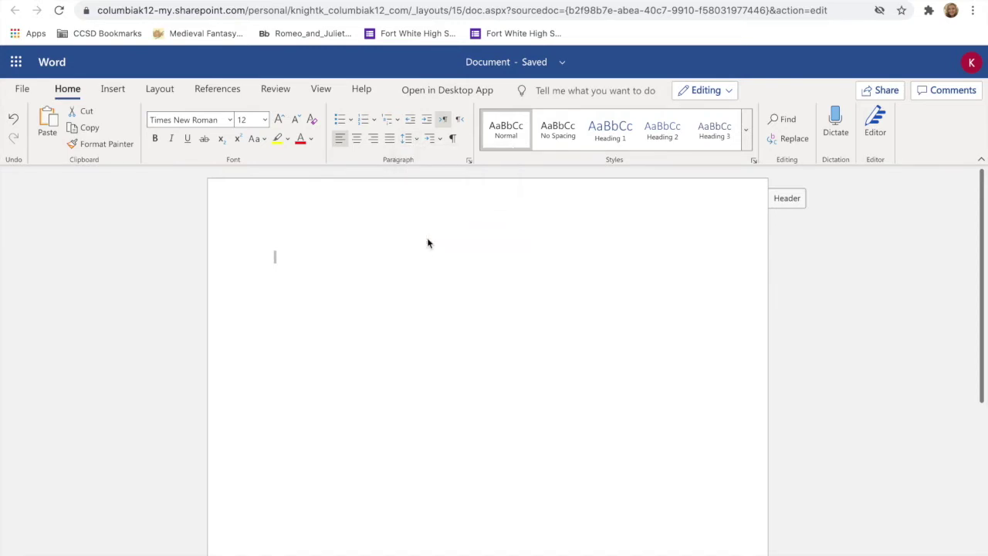
click(415, 139)
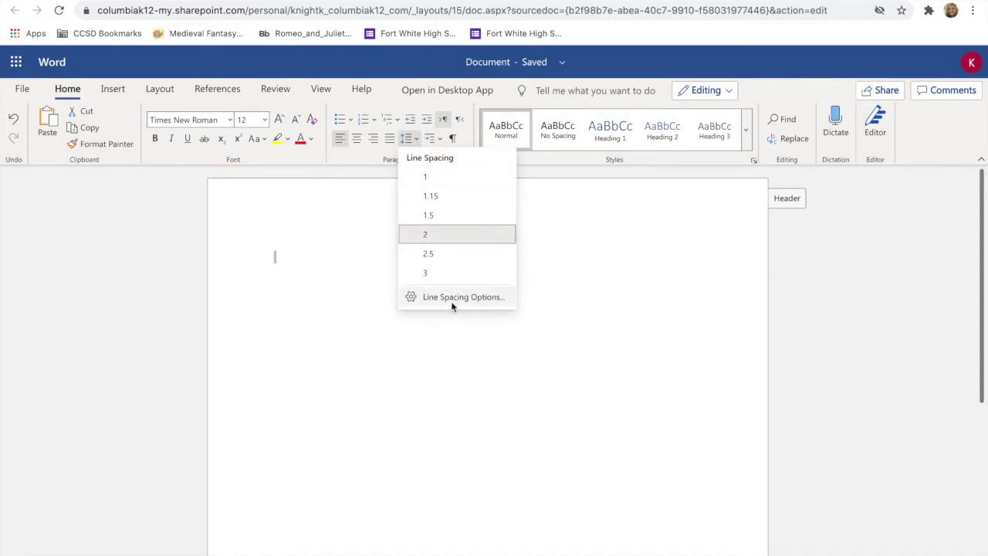
click(451, 301)
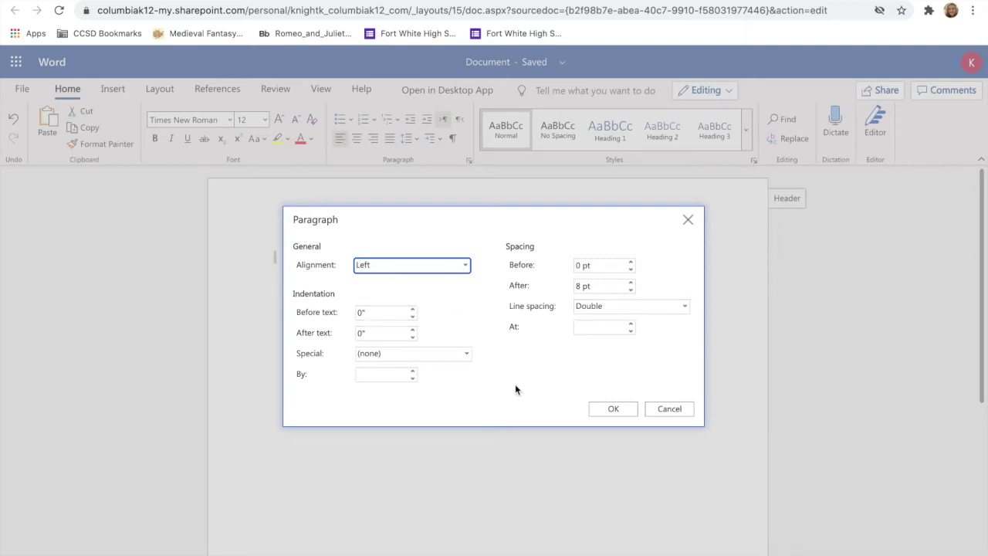
click(608, 410)
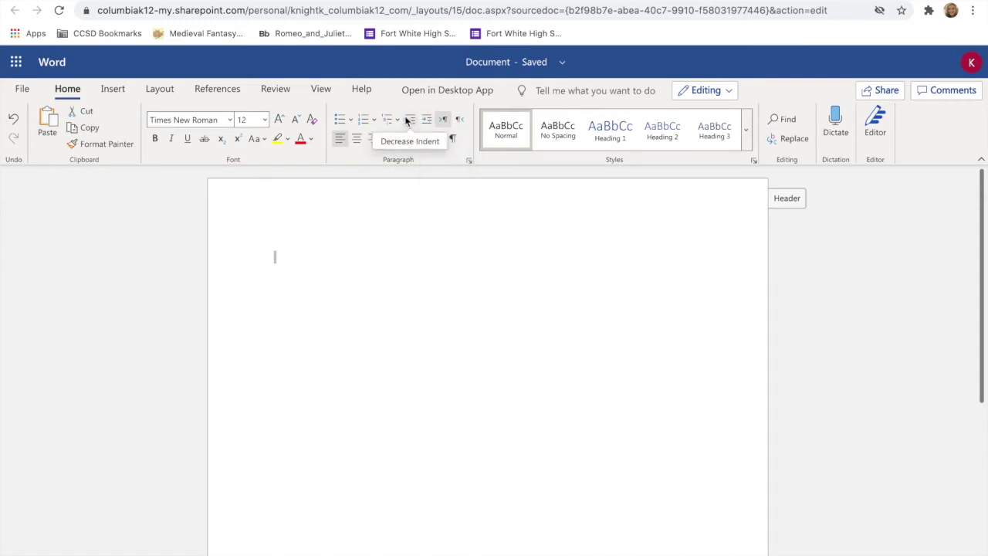
Type the heading lines (student name, instructor name, English, August 20, 2020), removing a stray 'First Assignment' line.
click(335, 268)
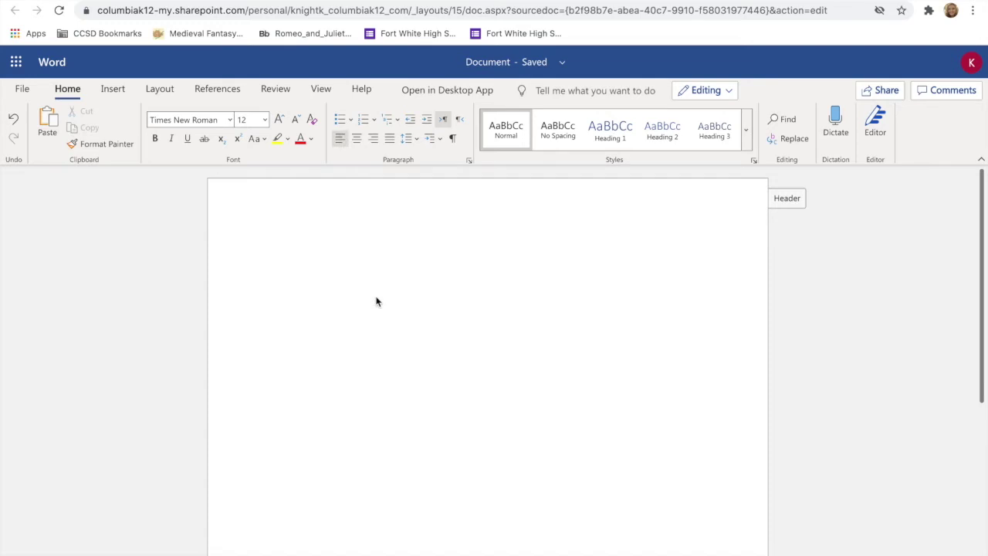
text(Pro)
text(f.)
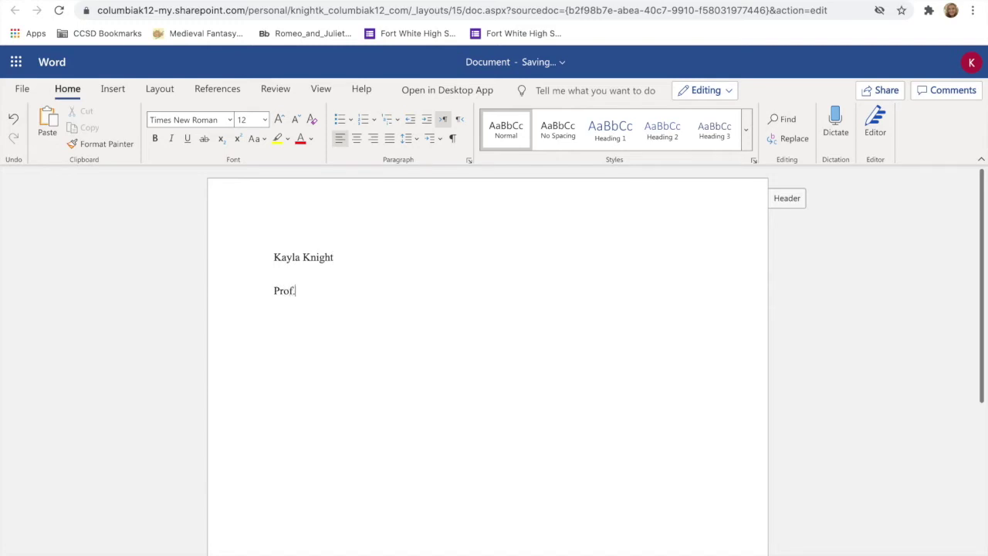
text( Knight English )
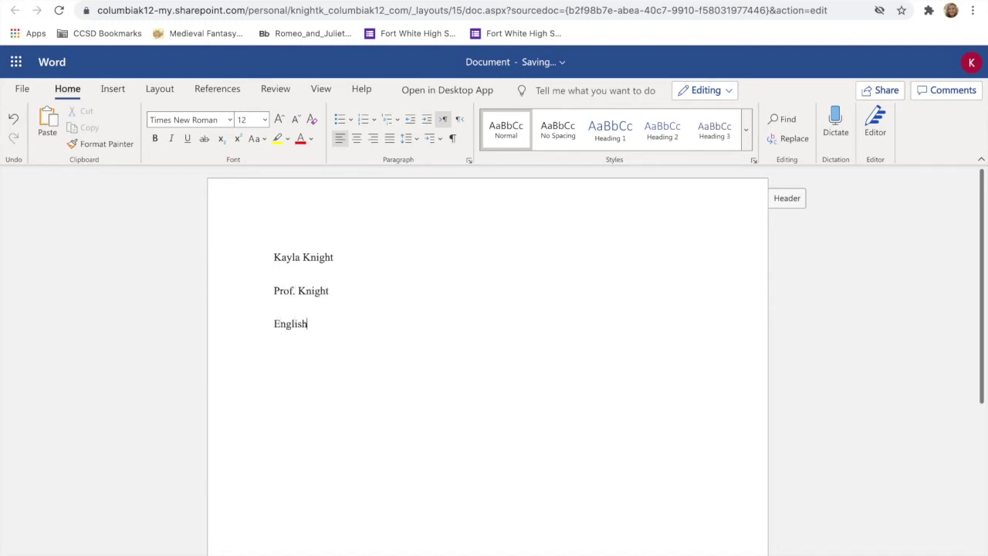
text(August 20, 2020)
click(336, 323)
key(Return)
text(First Assignment)
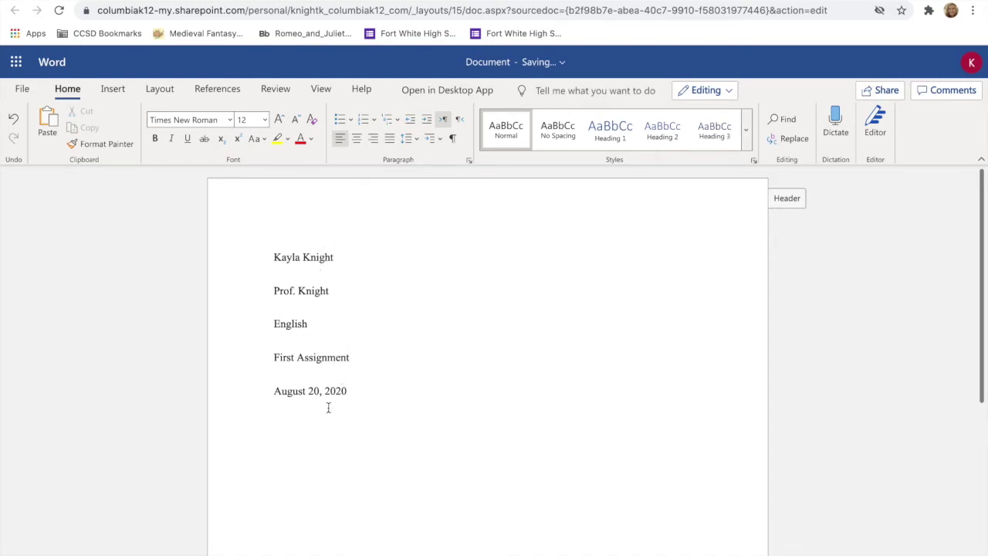
drag(356, 360, 221, 365)
key(BackSpace)
key(BackSpace)
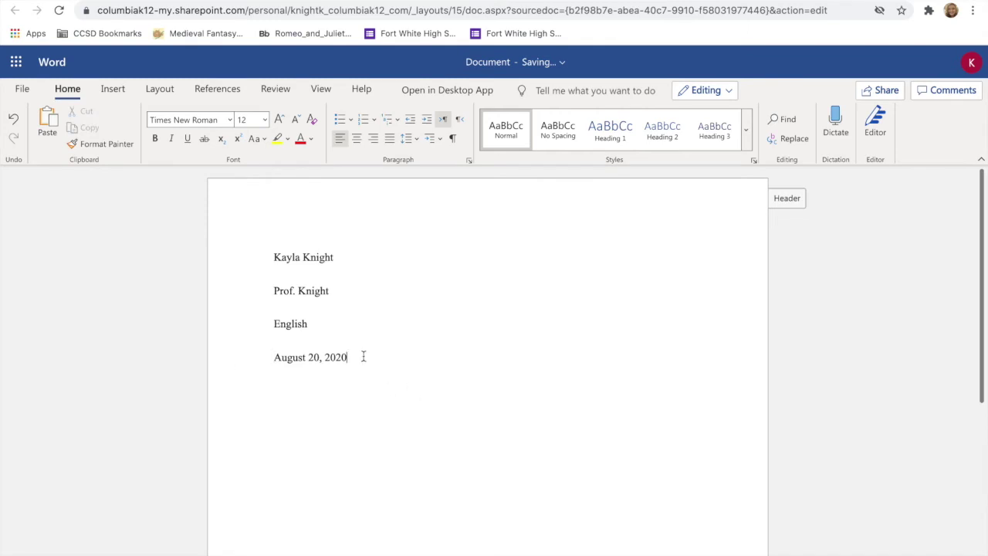
Add a centered 'Title Here' line, then a left-aligned, indented paragraph 'Then start typing.'.
click(357, 139)
text(Title Here)
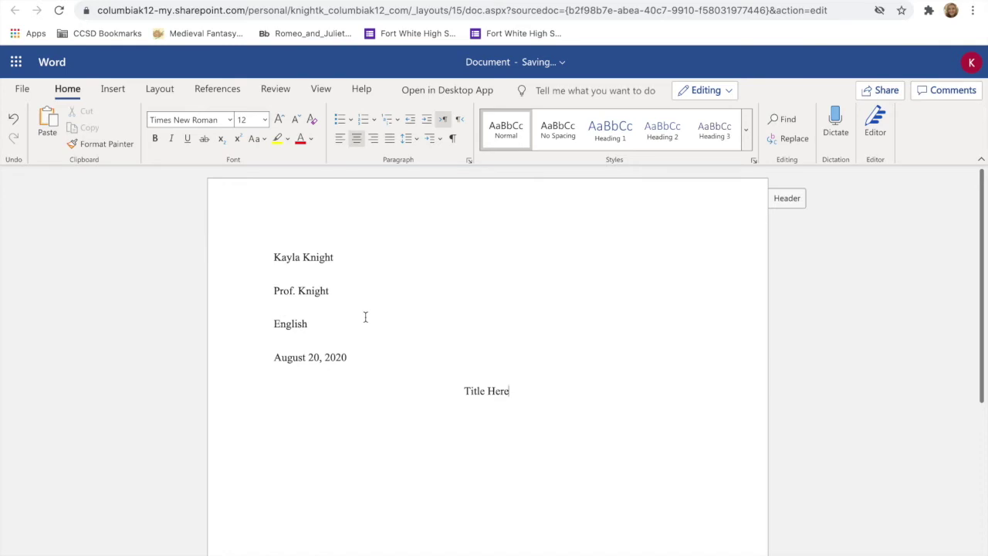
click(344, 147)
key(Tab)
text(Then star)
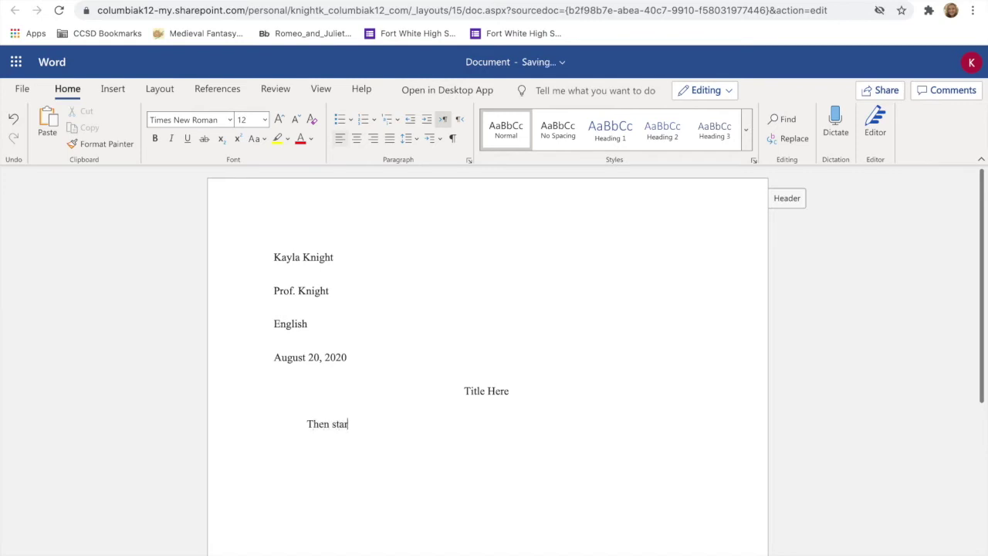
text(t typing.)
Prepare the document for printing and zoom into the print preview.
click(24, 89)
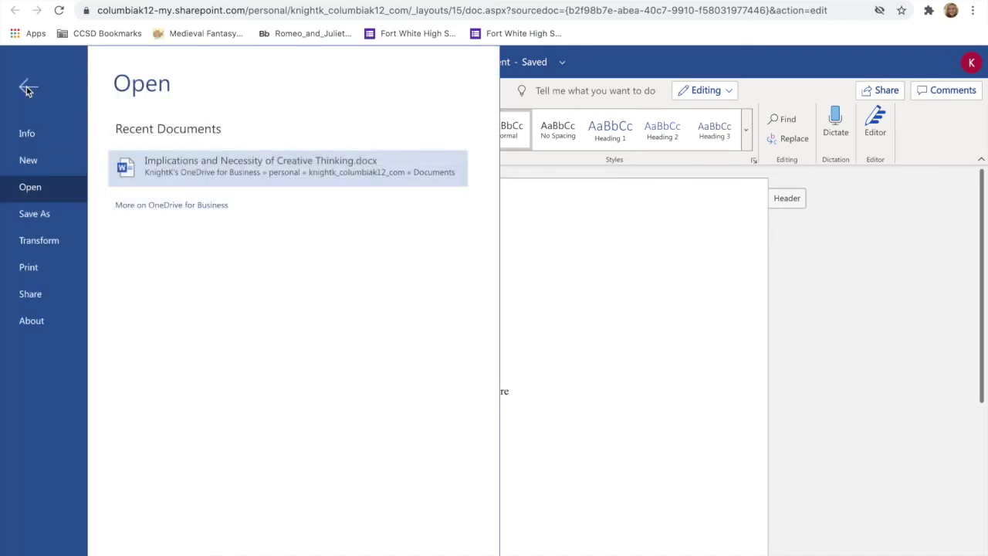
click(50, 271)
click(202, 141)
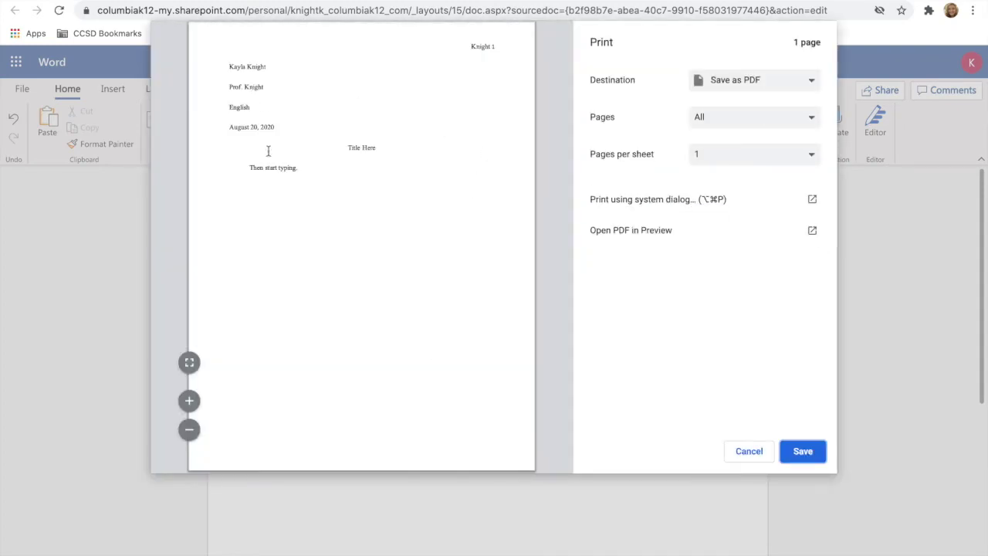
click(189, 401)
click(189, 403)
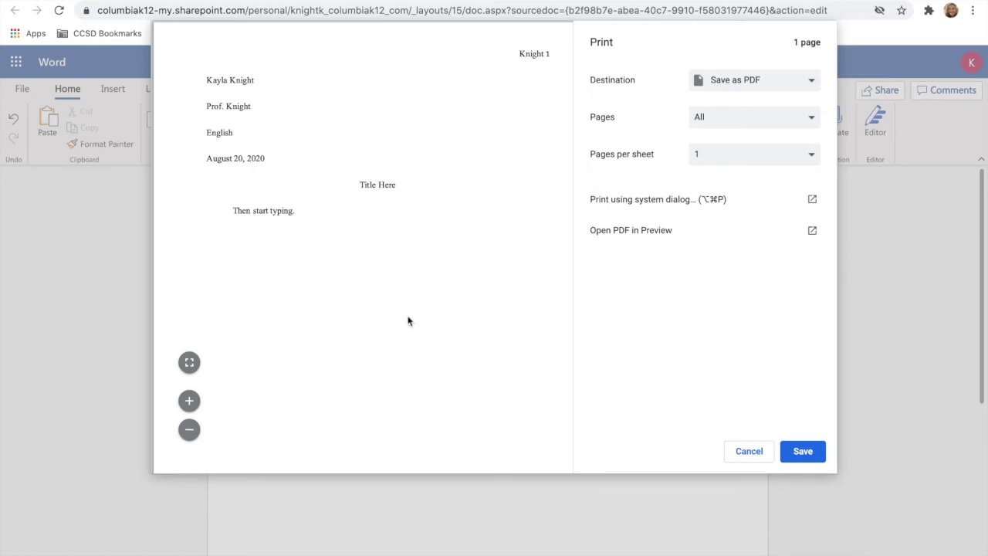
Cancel printing, dismiss the done-printing message, and switch to the untitled Google Docs document.
click(759, 457)
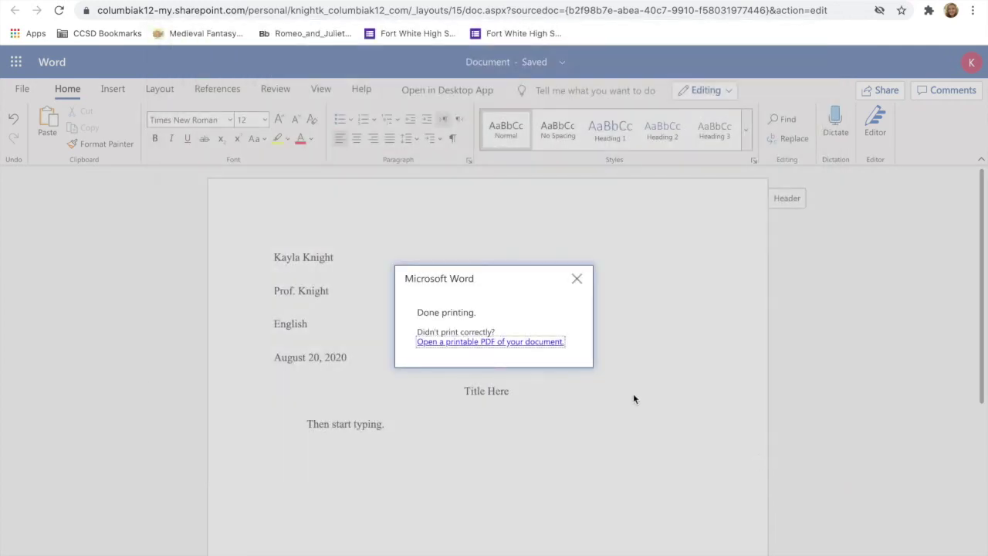
click(577, 279)
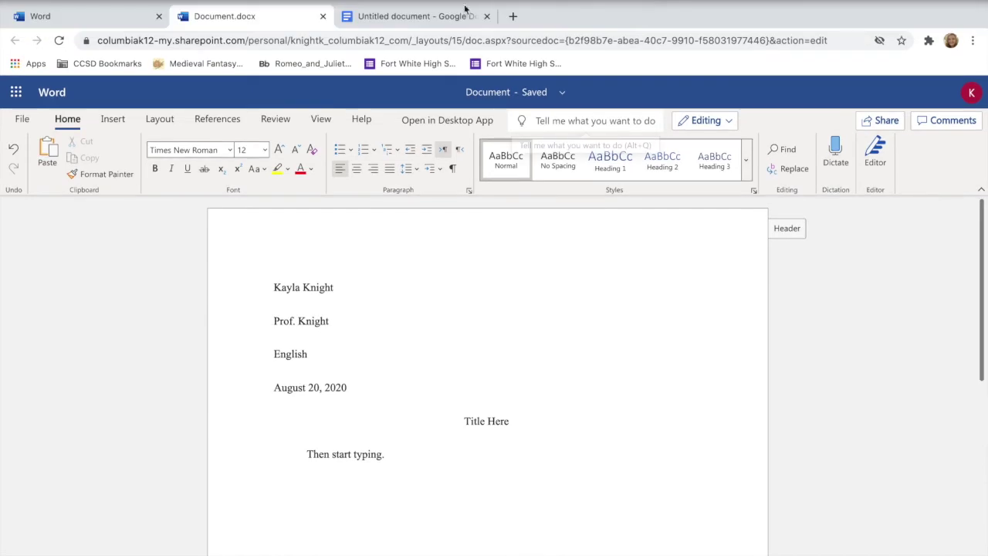
click(458, 16)
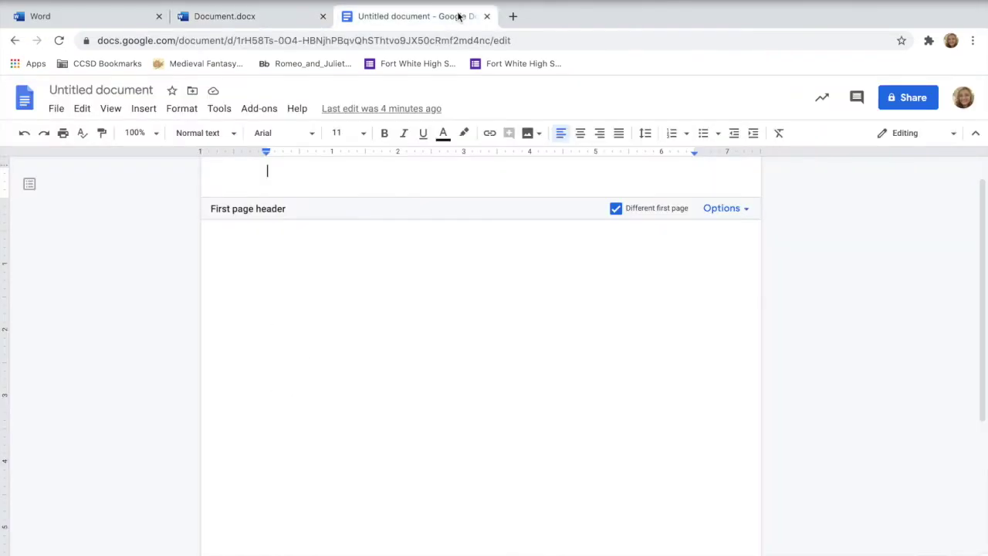
Leave the header and confirm portrait Letter page setup with 1-inch margins on all sides.
click(408, 350)
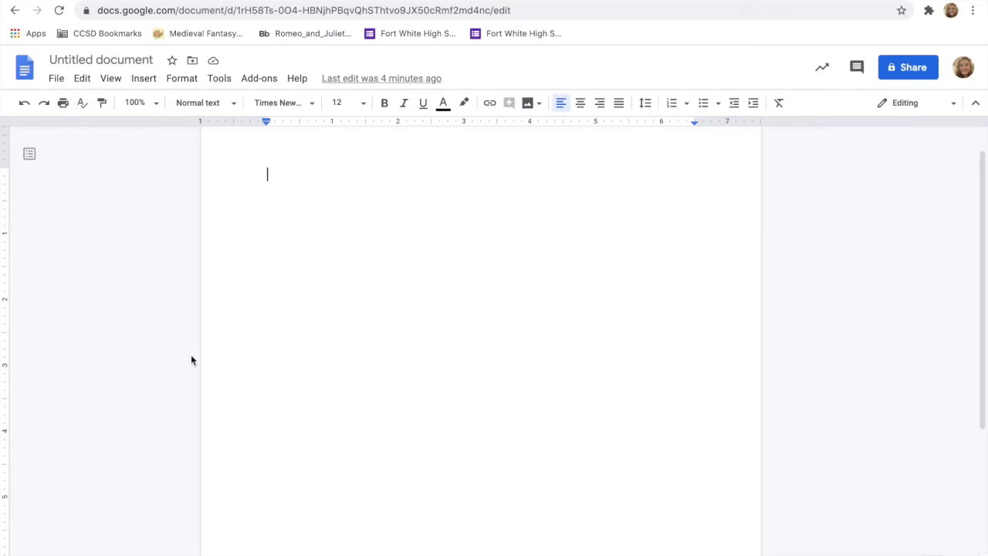
click(58, 79)
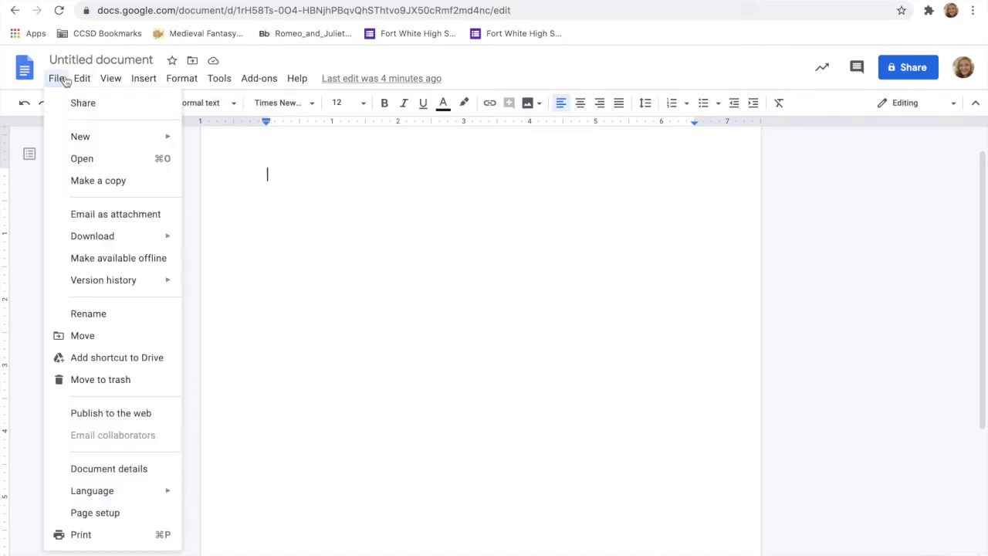
click(73, 513)
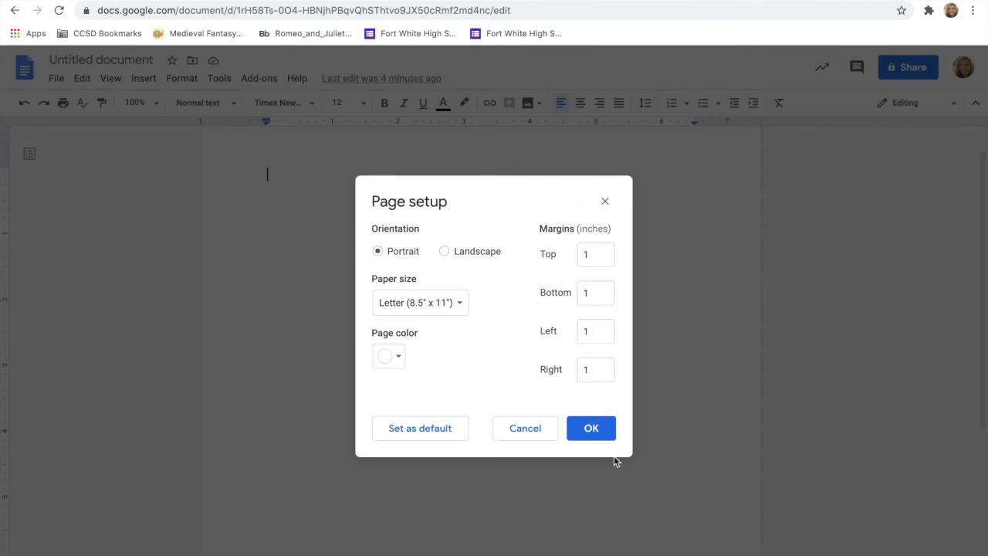
click(591, 428)
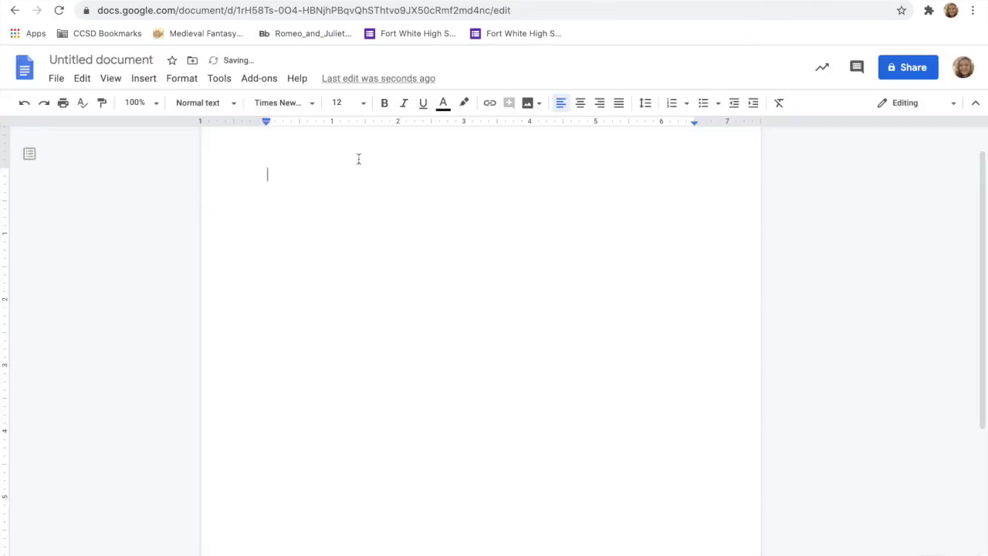
Add top-right page numbers and open the header's page number settings.
click(139, 80)
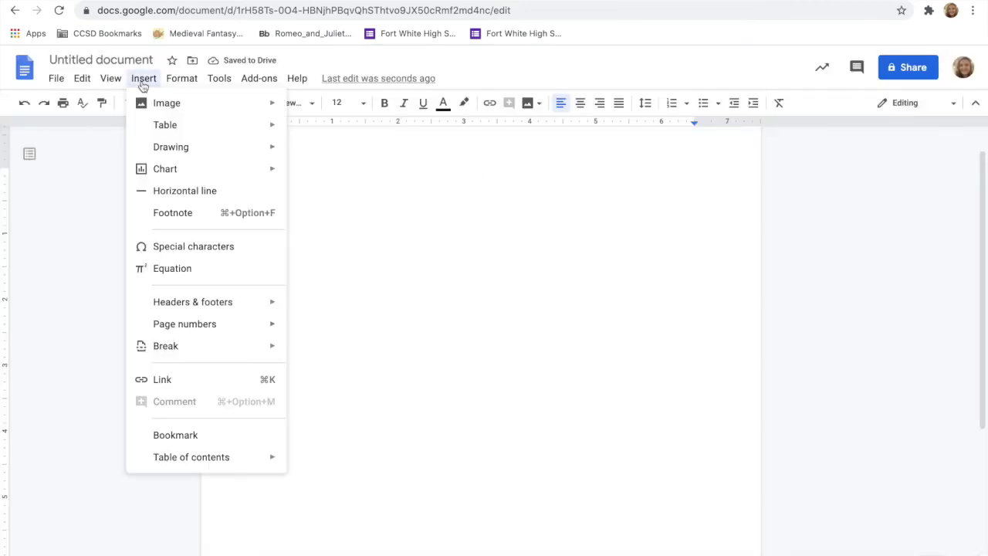
mouse_move(167, 325)
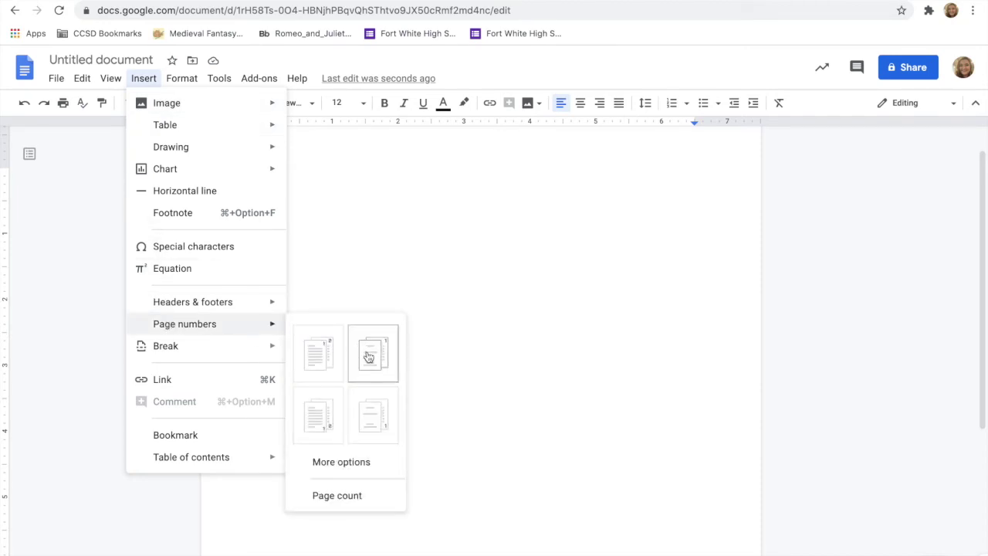
click(470, 173)
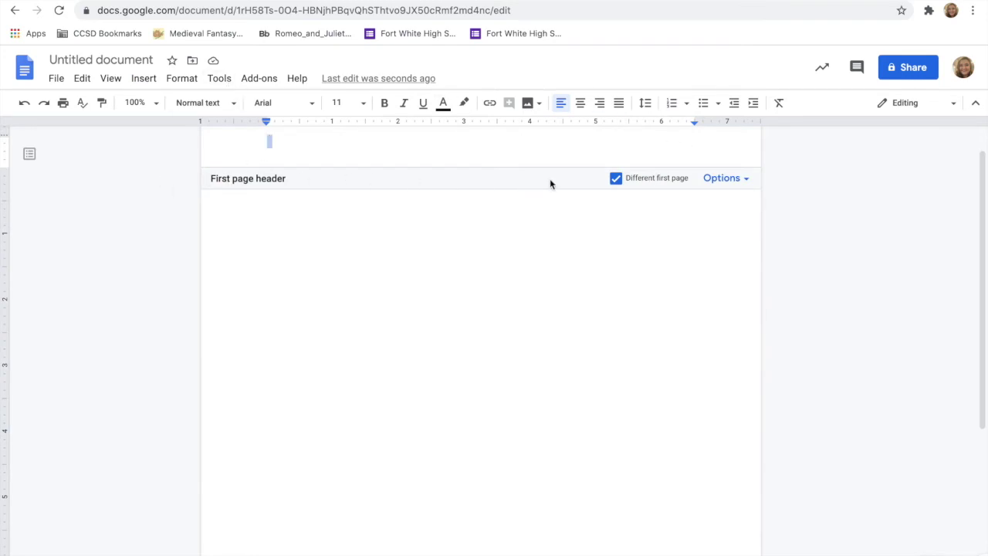
click(144, 78)
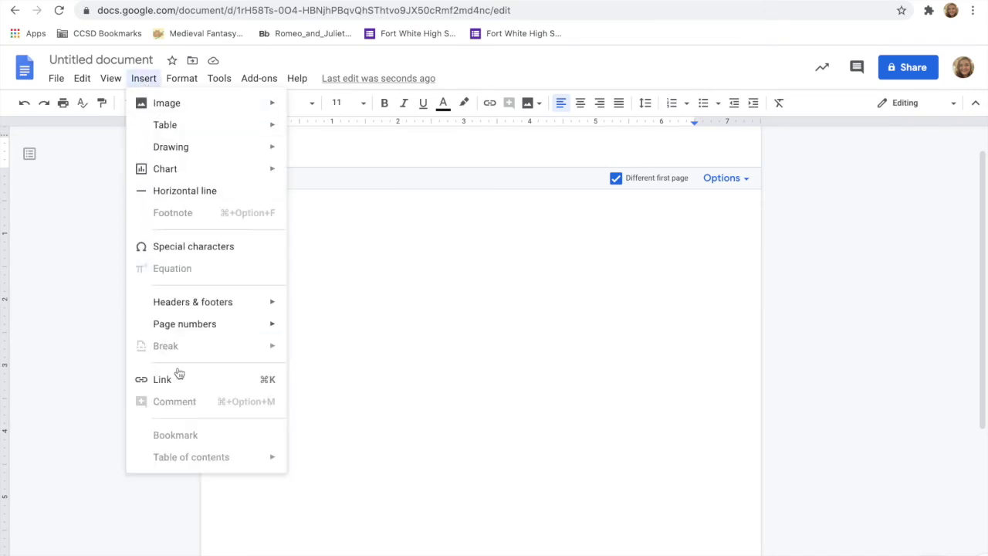
mouse_move(190, 325)
click(356, 346)
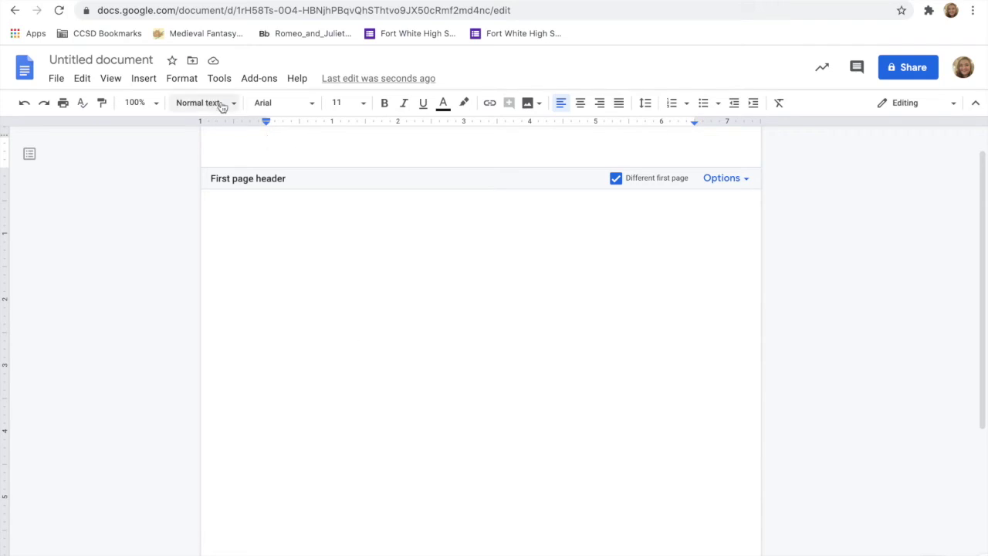
click(721, 177)
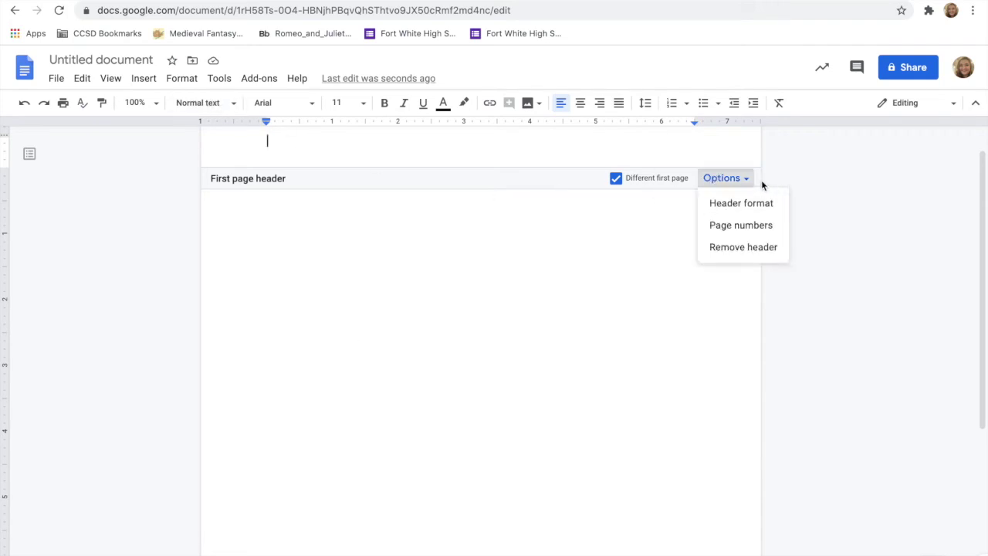
click(739, 224)
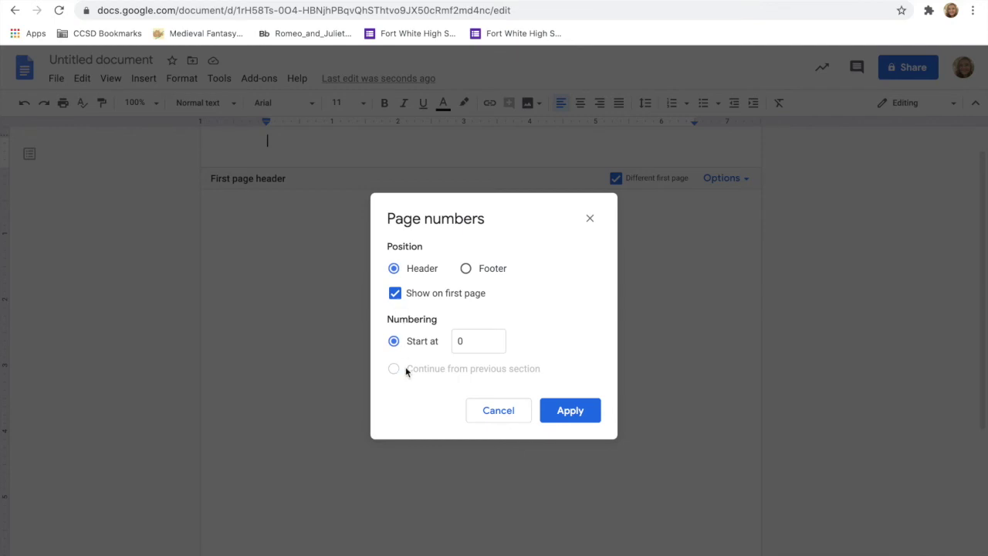
Start page numbering at 1, right-align the header, and type the author's last name before the number.
click(466, 340)
key(BackSpace)
text(1)
click(570, 410)
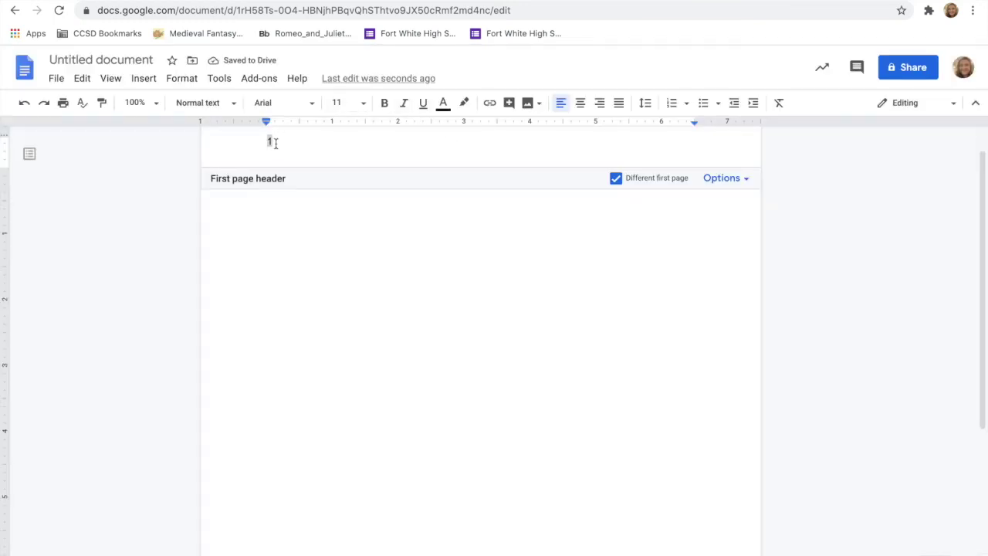
click(600, 104)
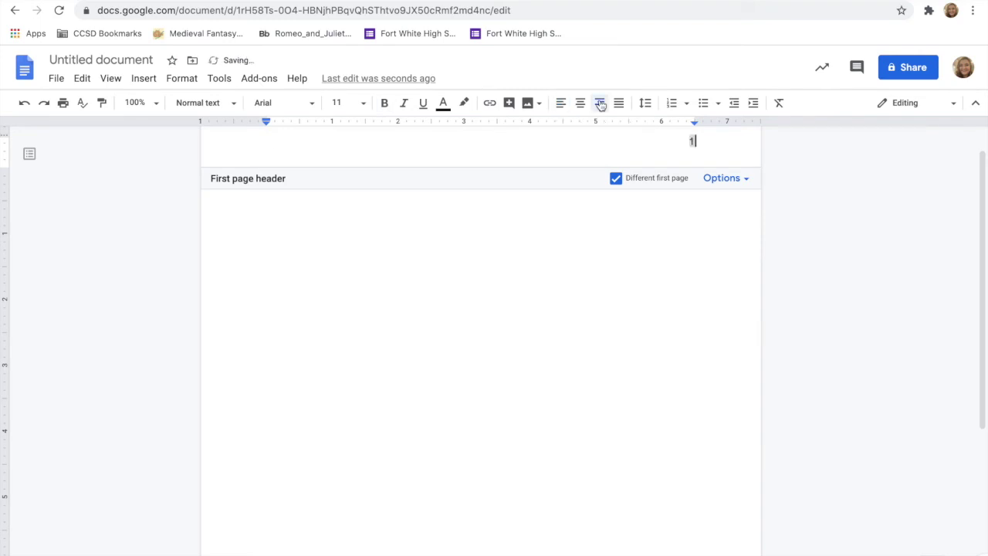
click(691, 142)
text(Knight)
Format the header's name and number in Times New Roman 12, then return to the body.
drag(697, 140, 654, 141)
click(298, 104)
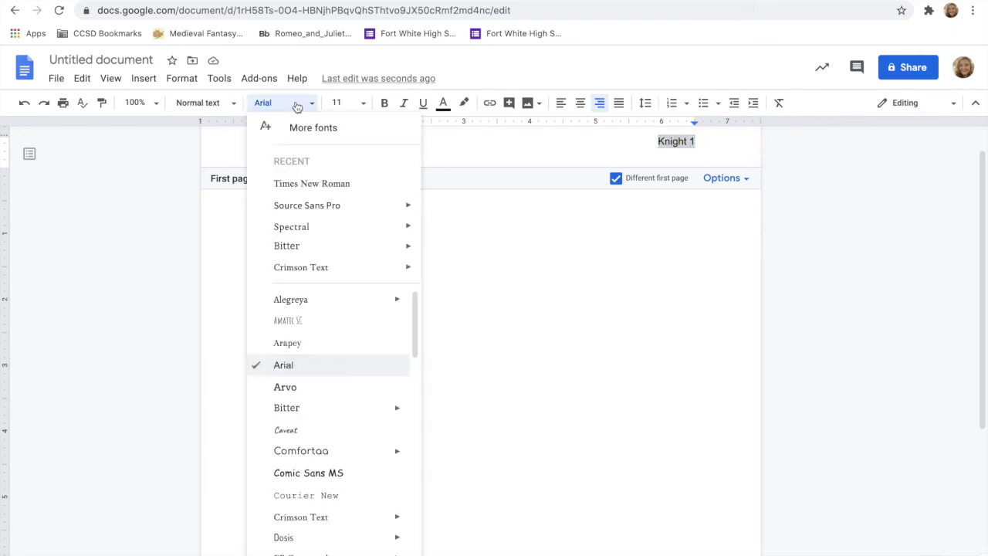
click(298, 181)
click(364, 104)
click(346, 215)
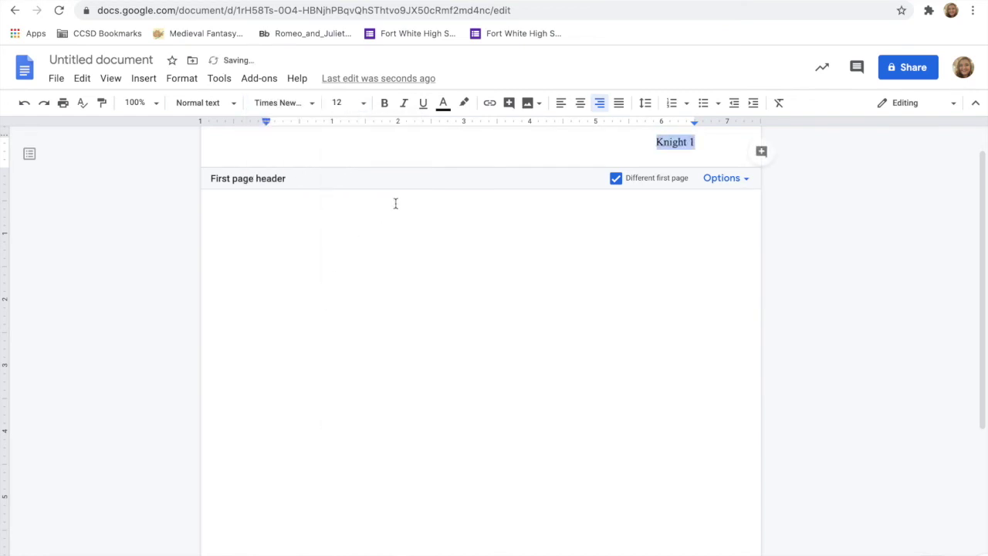
click(368, 232)
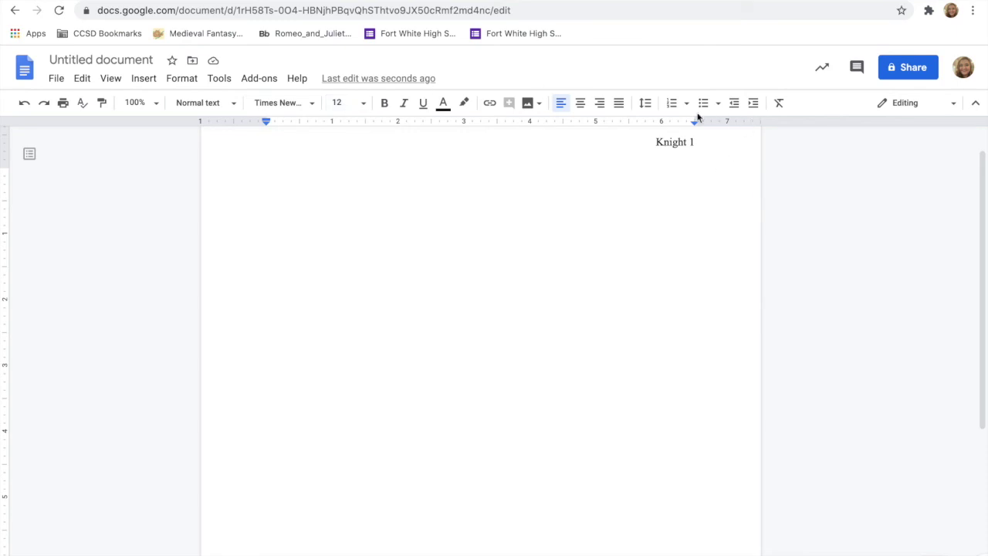
click(645, 103)
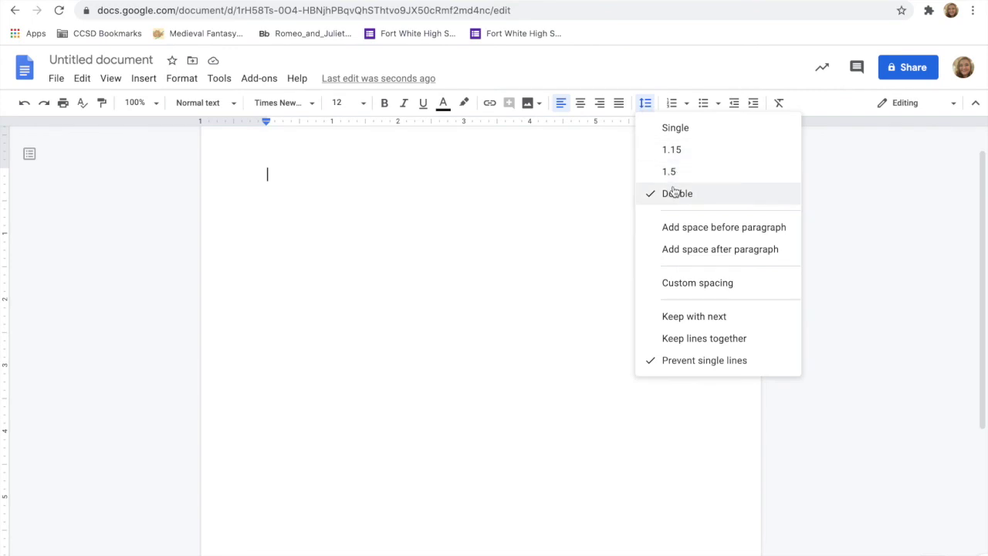
Apply double spacing and type the heading lines: student name, instructor name, English, August 20, 2020.
click(403, 321)
key(Return)
text(Prof. Knight)
key(Return)
text(English)
key(Return)
text(August )
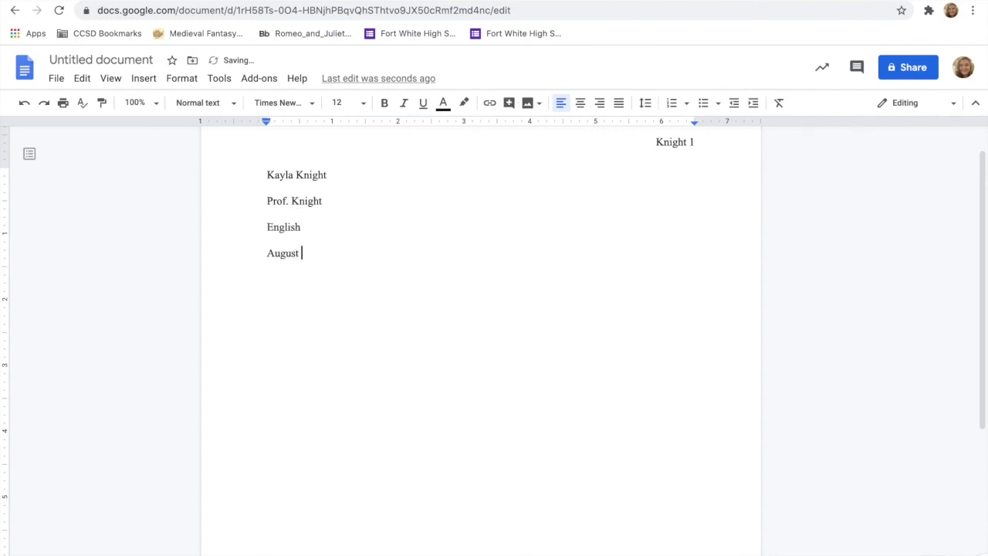
text(20, 2020)
key(Return)
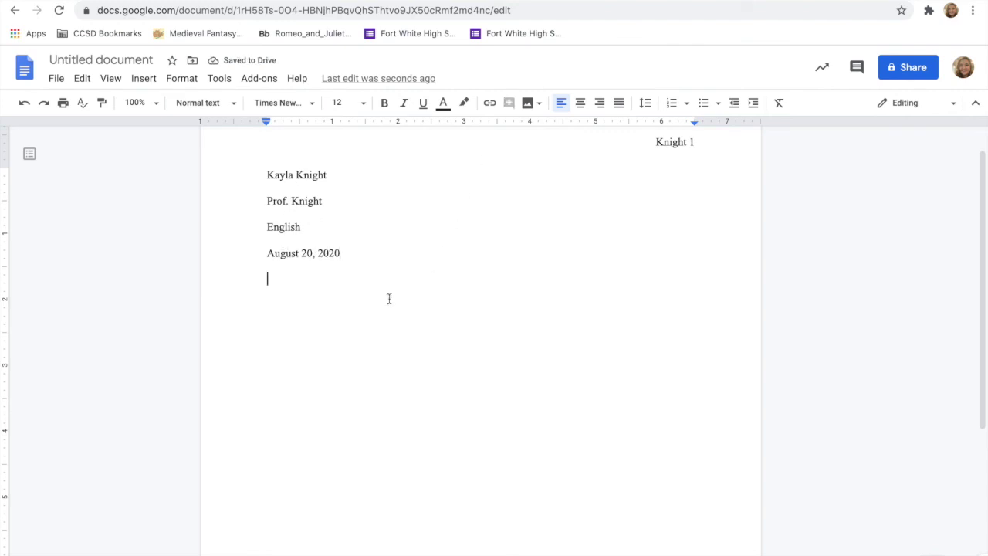
Add a centered 'Title Here' line and left-align the line below it.
click(587, 103)
text(Title Here)
key(Return)
click(561, 103)
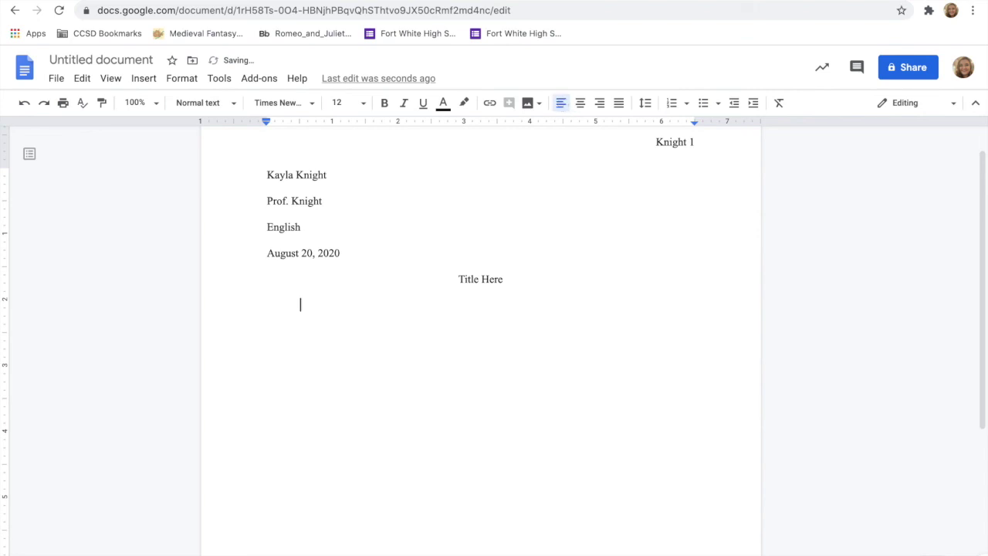
Indent the first body line, then type and delete a line of test text.
key(Tab)
text(title type tkjnaerkjnakjrngksrgj)
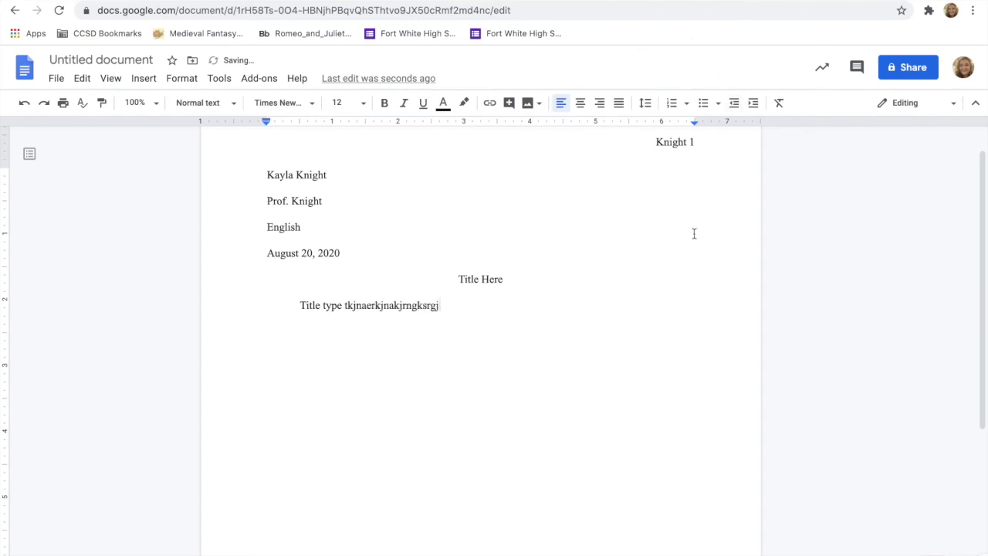
drag(455, 301, 287, 291)
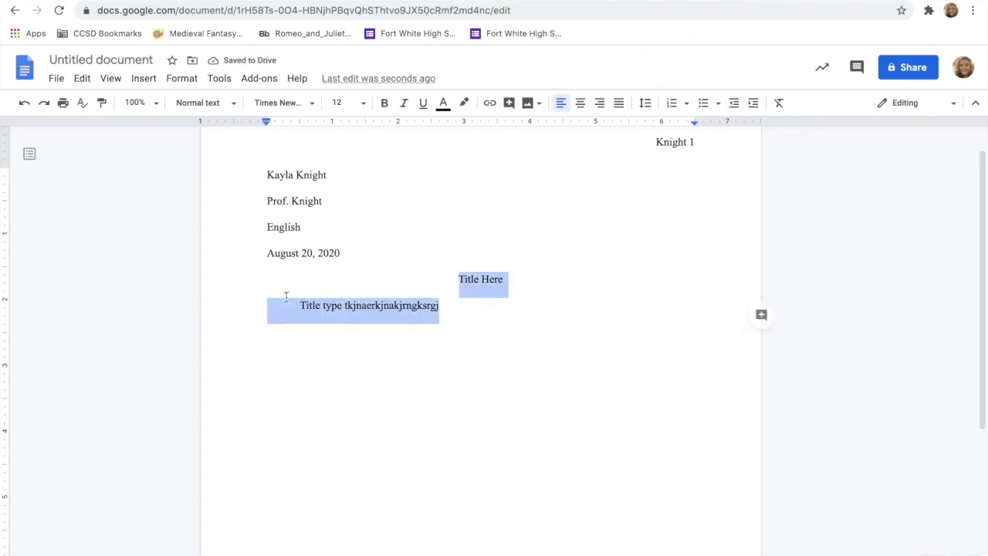
click(476, 310)
key(shift+Home)
key(BackSpace)
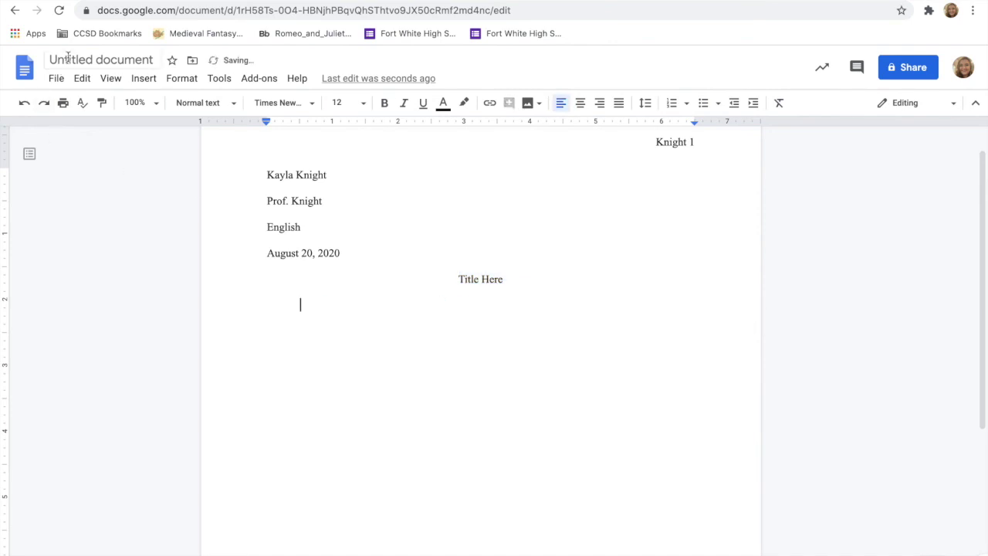
Rename the Google Docs file from 'Untitled document' to 'Essay Assignment'.
click(68, 60)
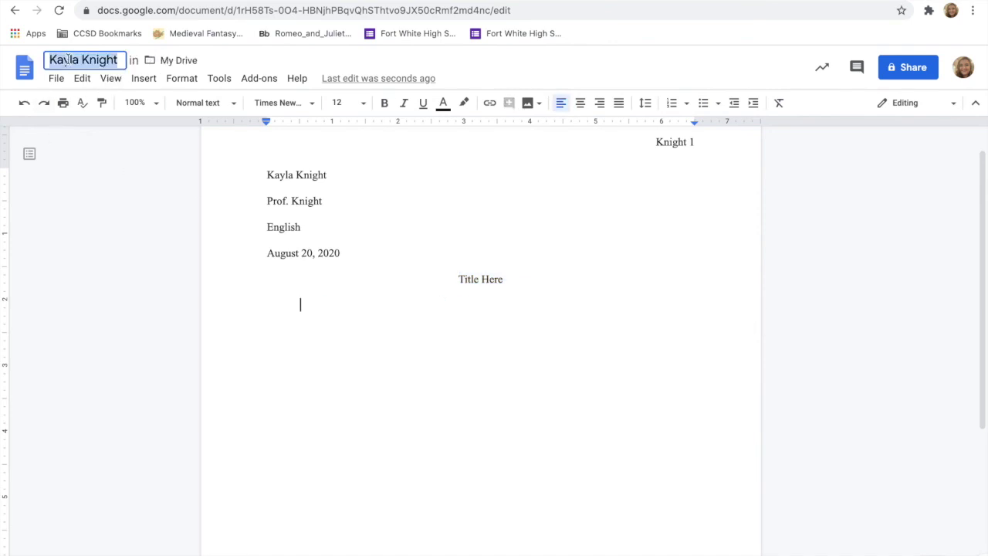
text(Essay )
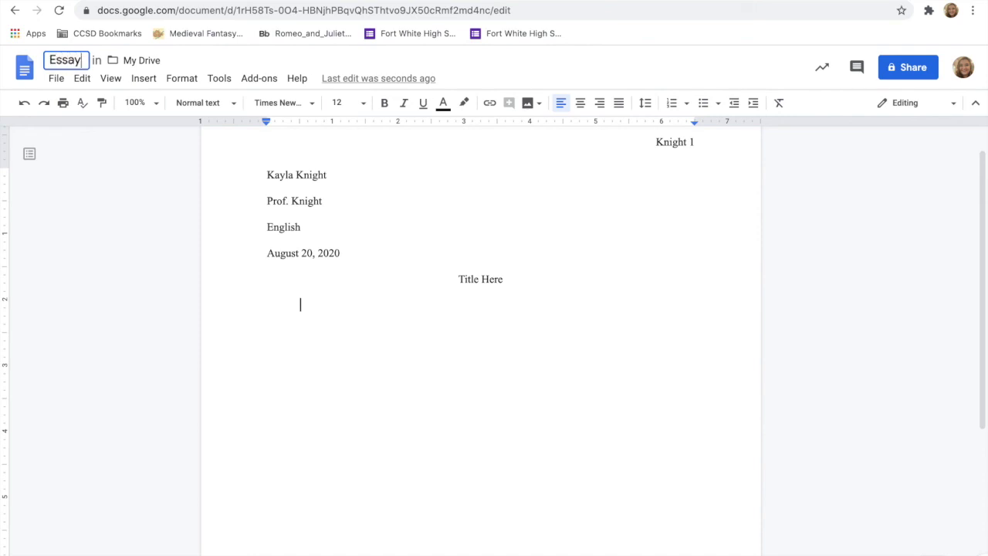
text(Assignment)
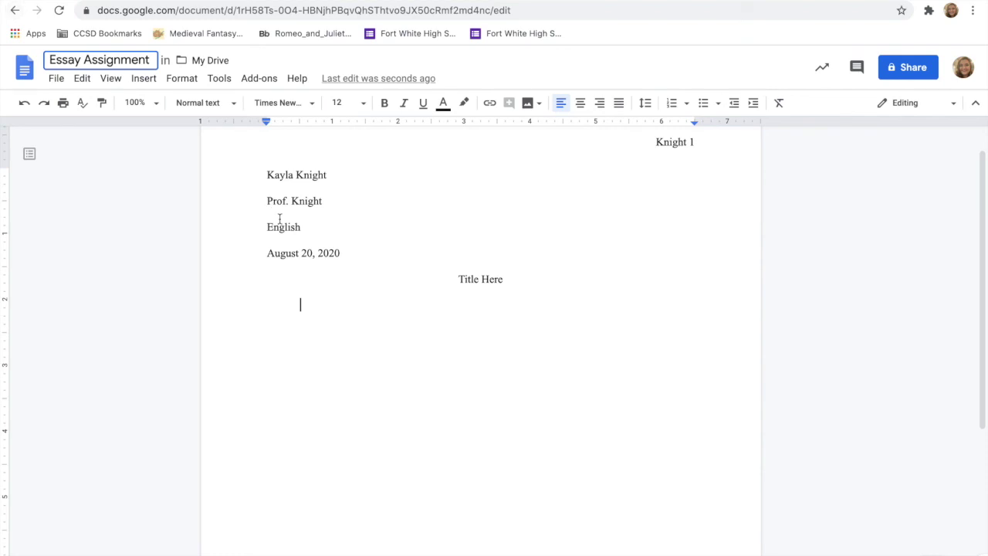
click(109, 239)
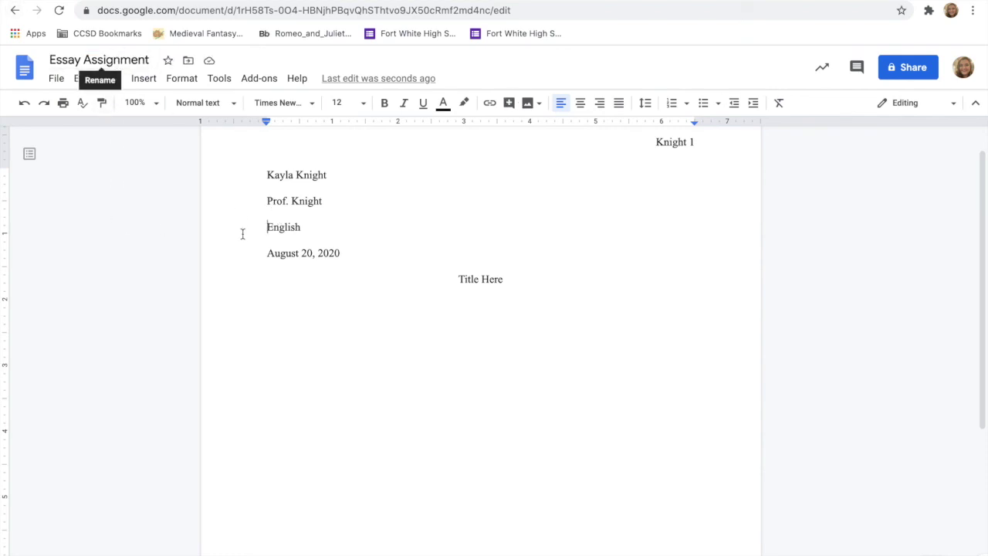